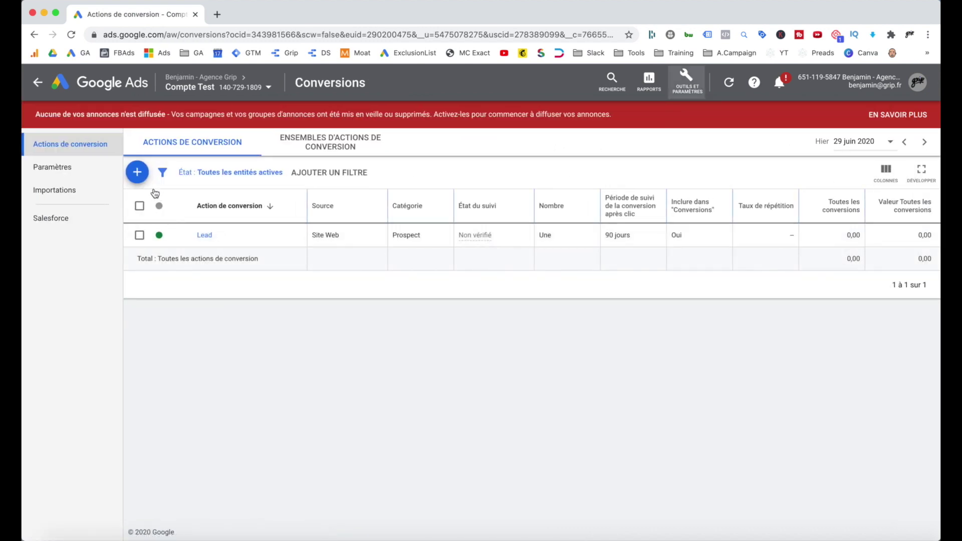
Create a new phone-call conversion for calls to the number shown on the website.
click(147, 177)
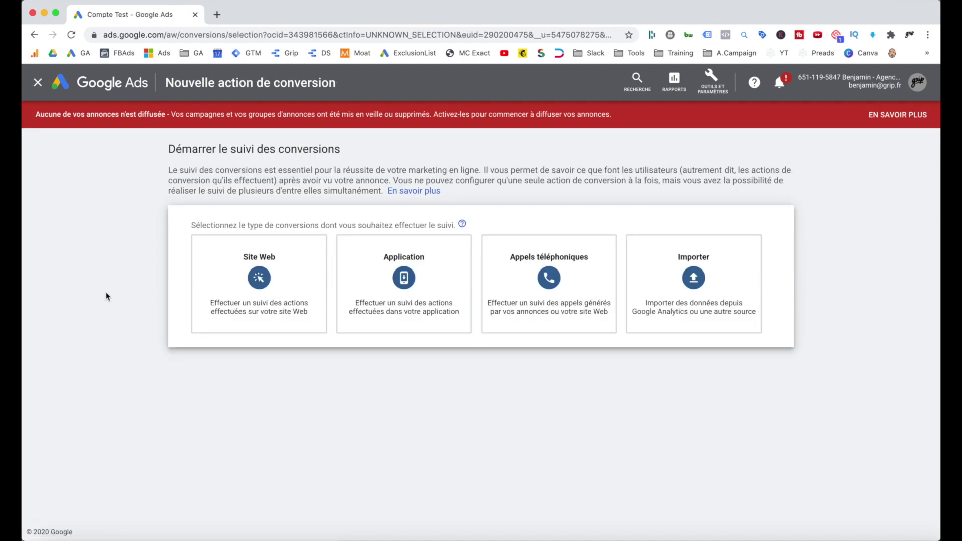
mouse_move(536, 303)
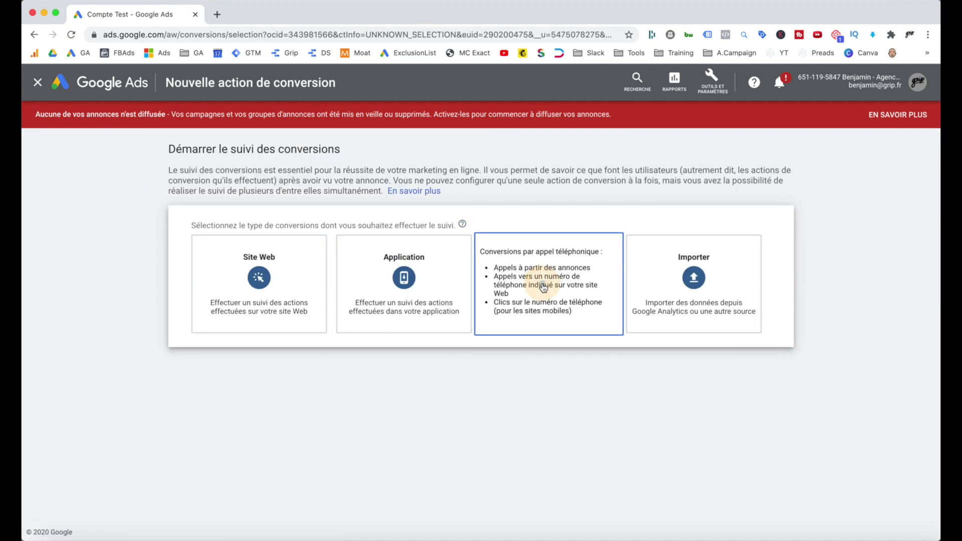
click(545, 288)
scroll(295, 458, down, 1)
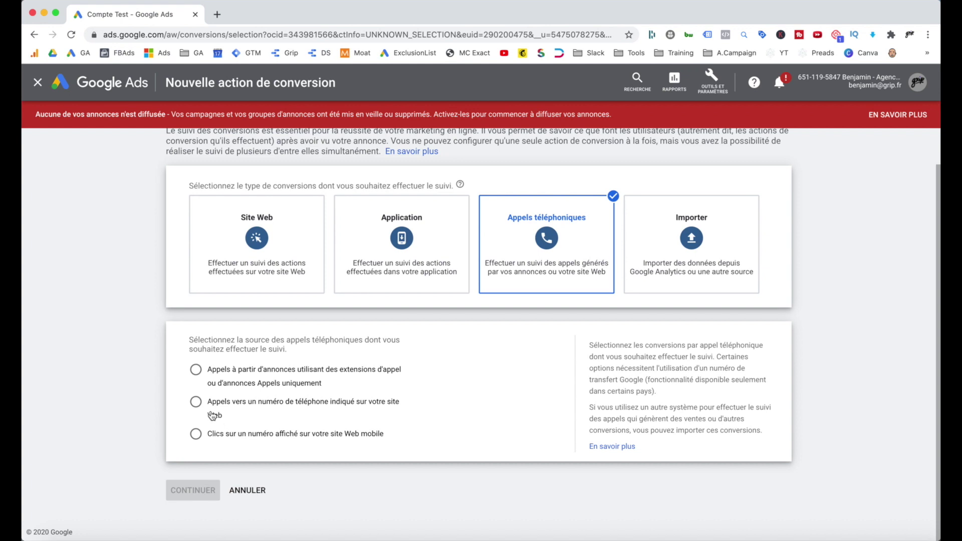
click(196, 402)
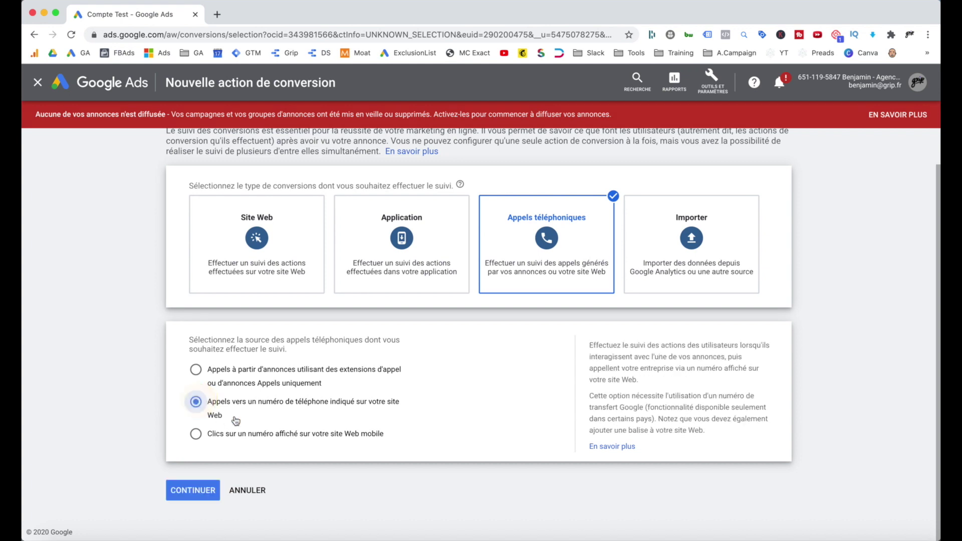
click(196, 489)
scroll(293, 420, down, 6)
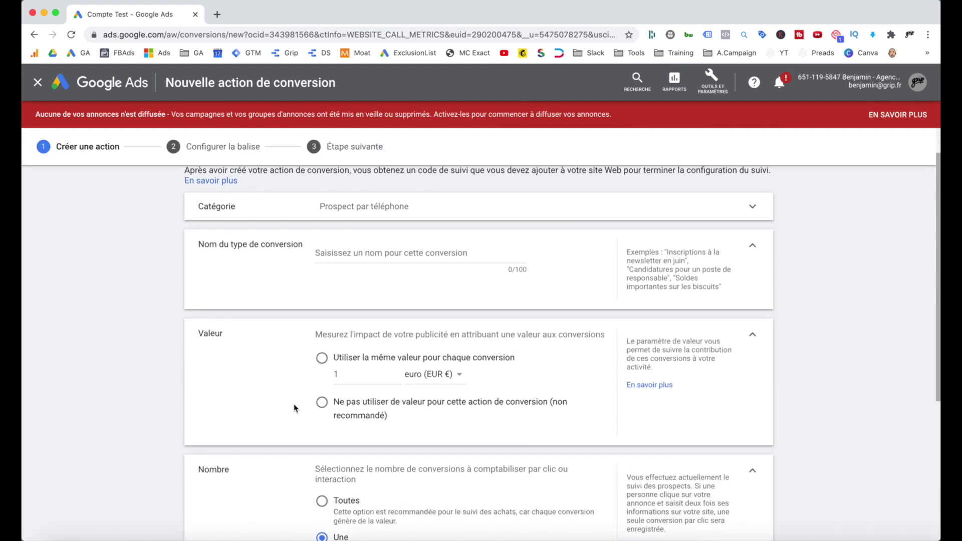
scroll(314, 383, up, 5)
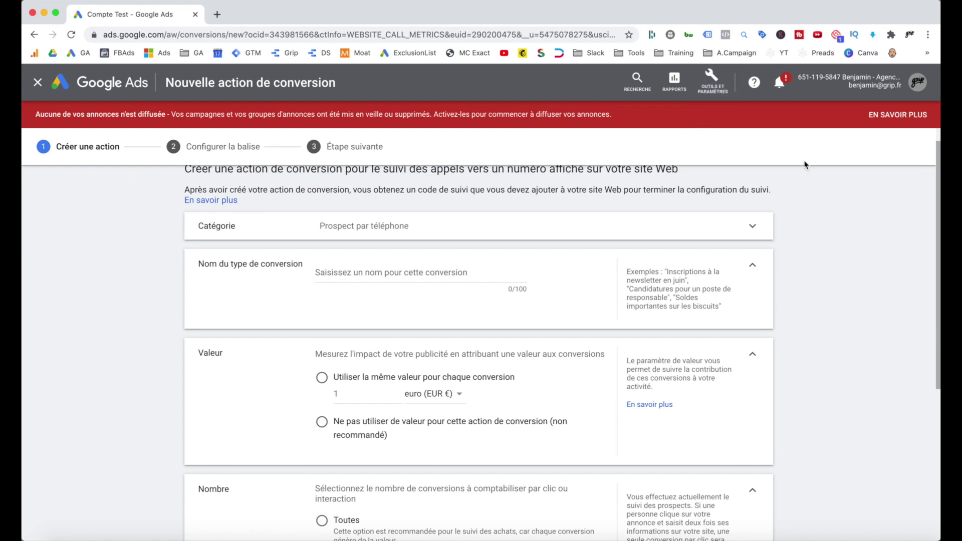
scroll(392, 279, down, 1)
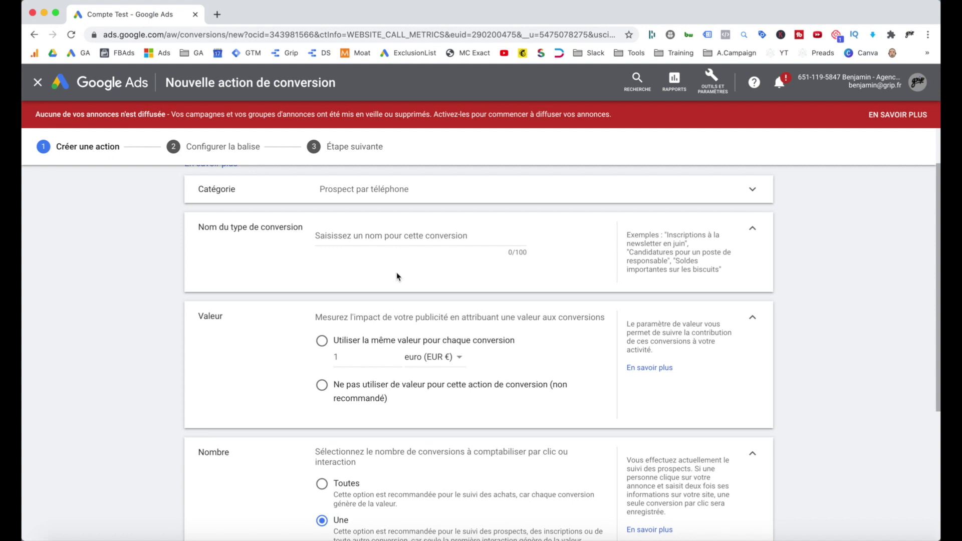
scroll(395, 276, down, 1)
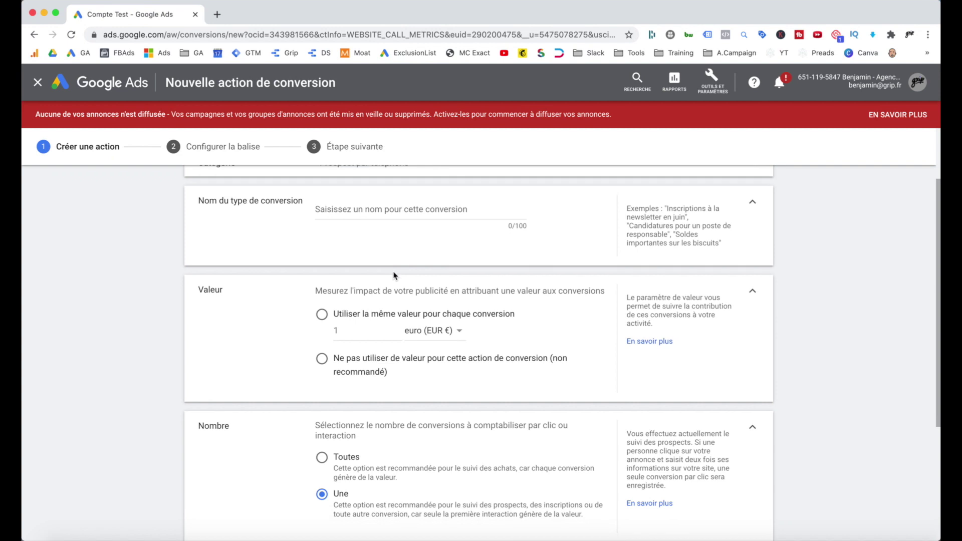
Name the conversion 'Appel depuis de le site internet'.
scroll(386, 273, up, 1)
click(369, 232)
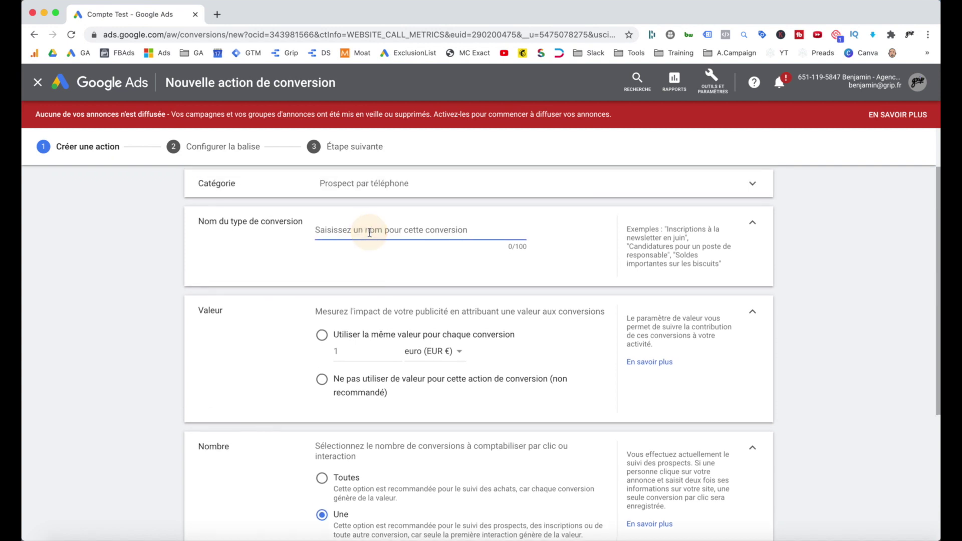
text(Ap)
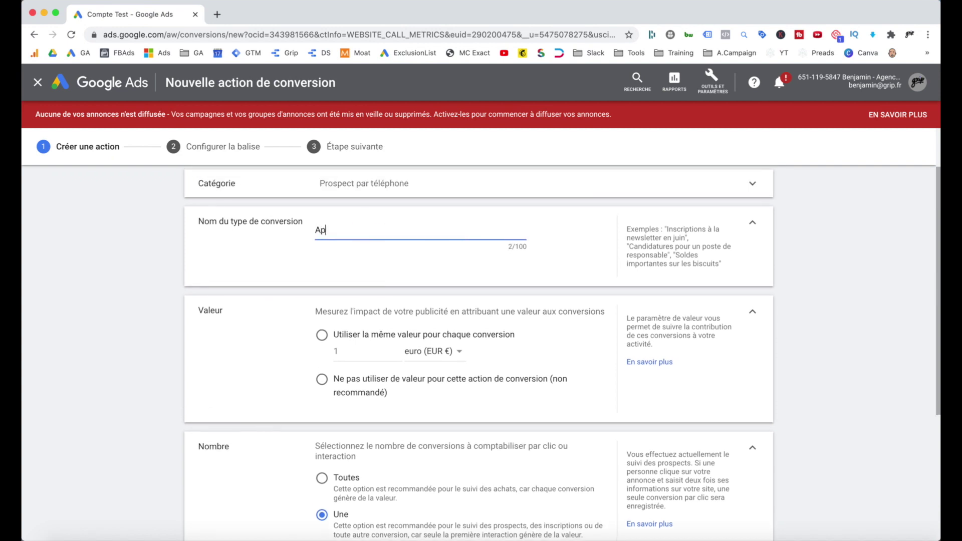
text(pel depuis de le site internet)
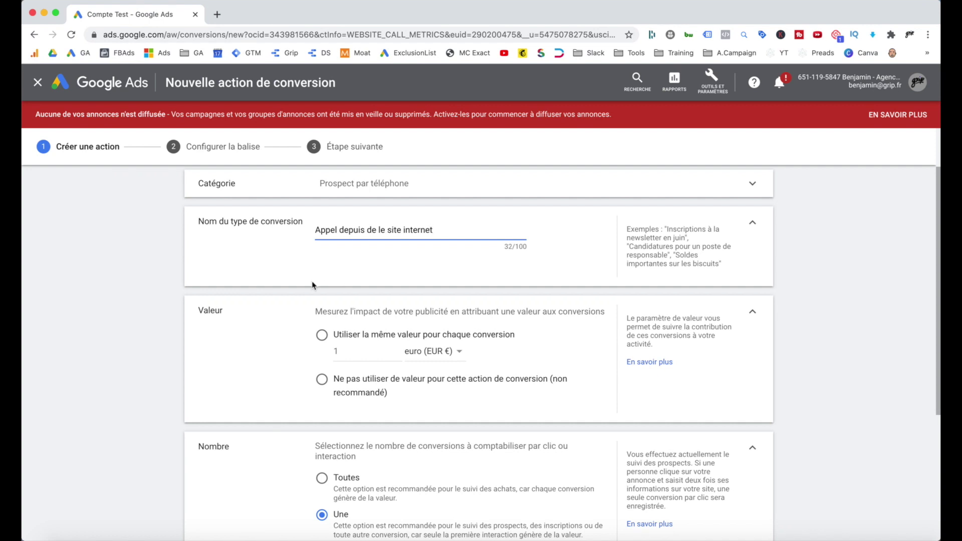
scroll(286, 285, down, 3)
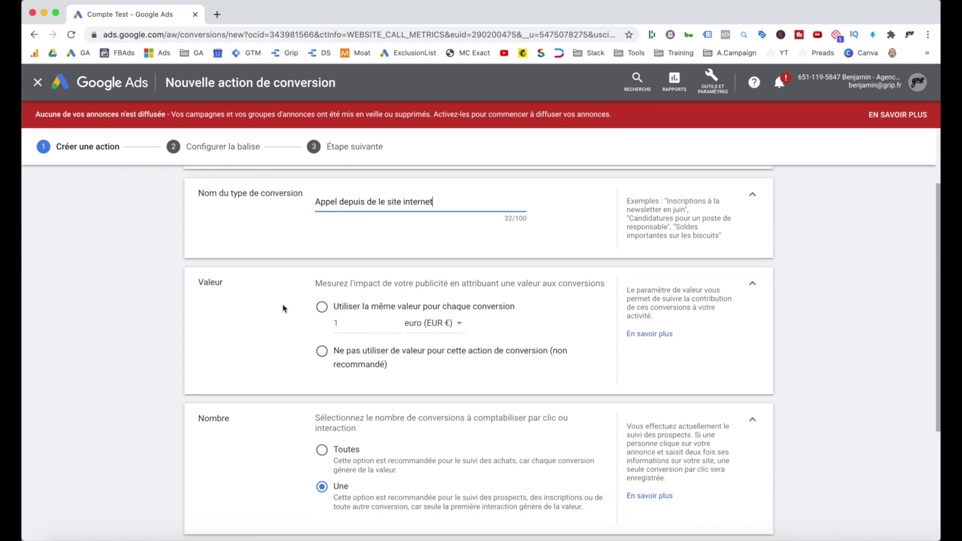
scroll(285, 308, up, 1)
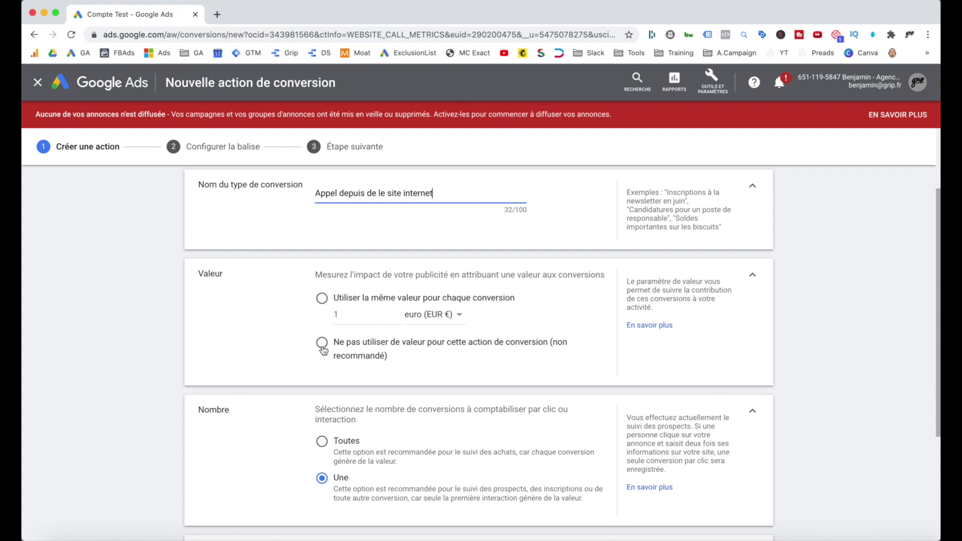
Set the conversion value to 'Ne pas utiliser de valeur' instead of a fixed value.
click(324, 350)
scroll(300, 343, down, 1)
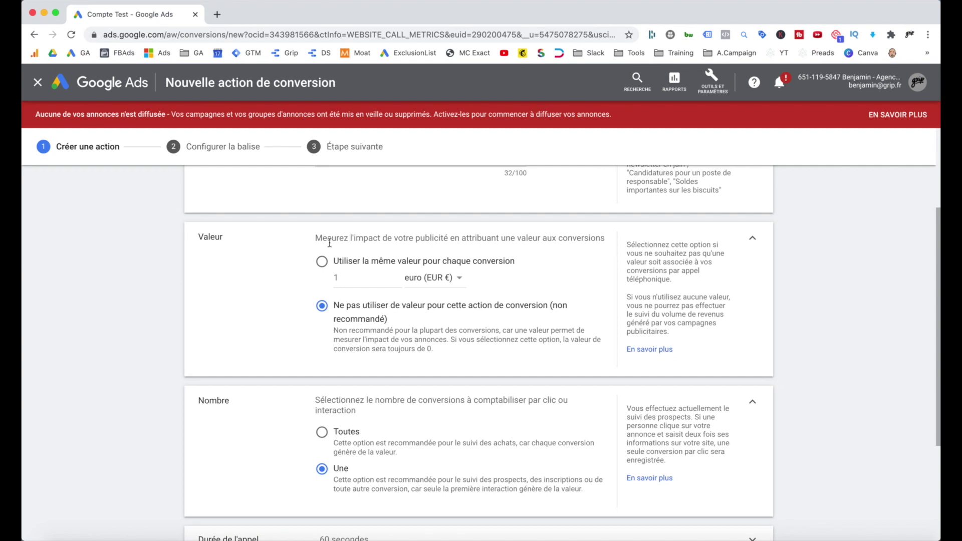
scroll(273, 254, down, 1)
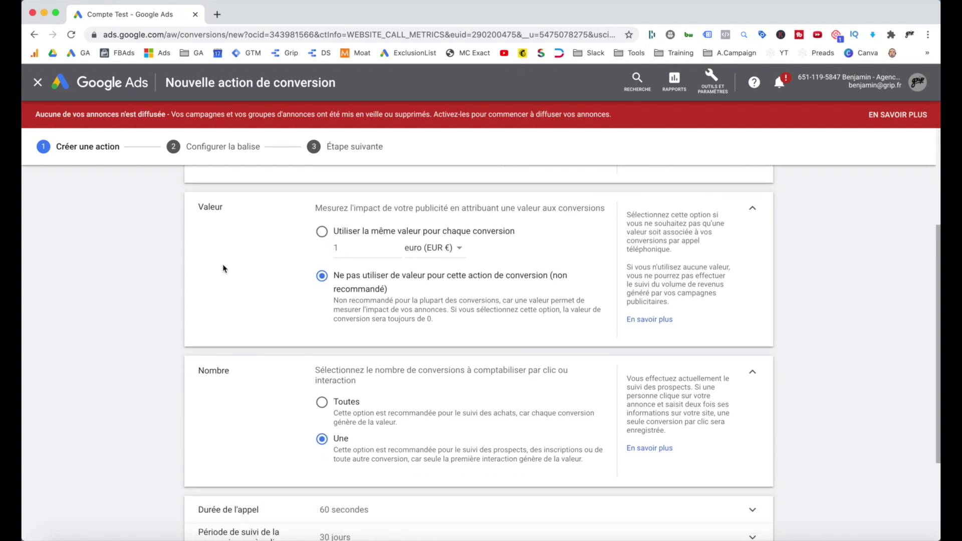
scroll(223, 268, down, 1)
click(354, 211)
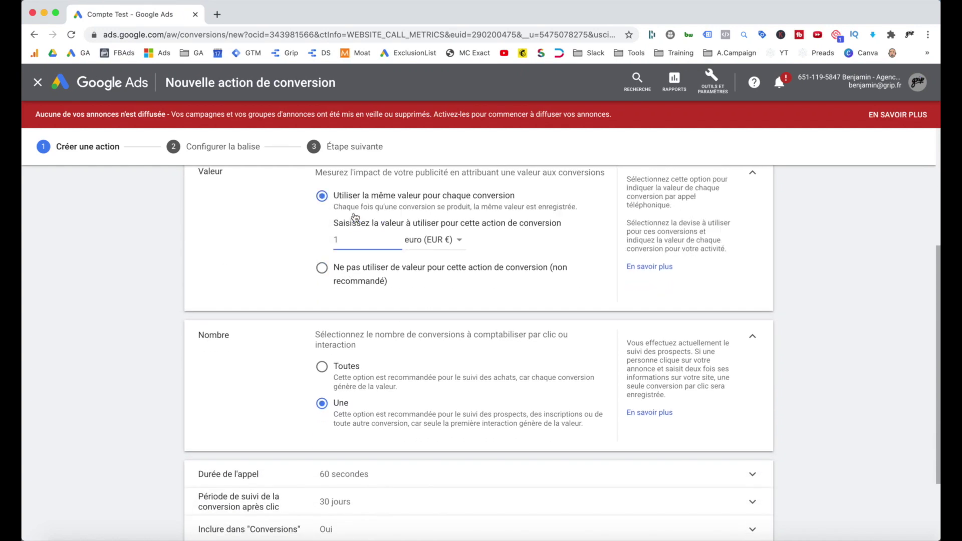
click(323, 269)
scroll(318, 263, down, 2)
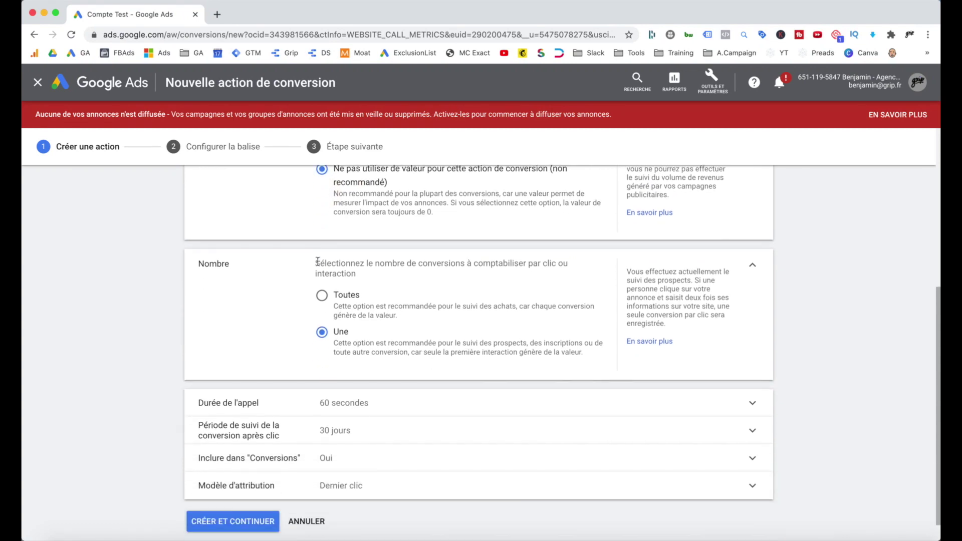
scroll(318, 263, up, 1)
scroll(319, 266, up, 1)
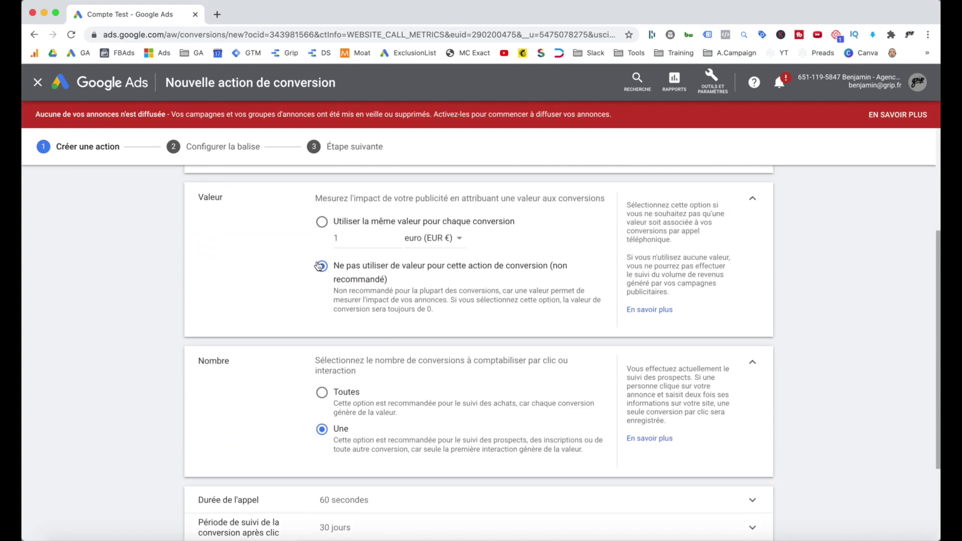
scroll(313, 264, down, 3)
scroll(312, 265, down, 1)
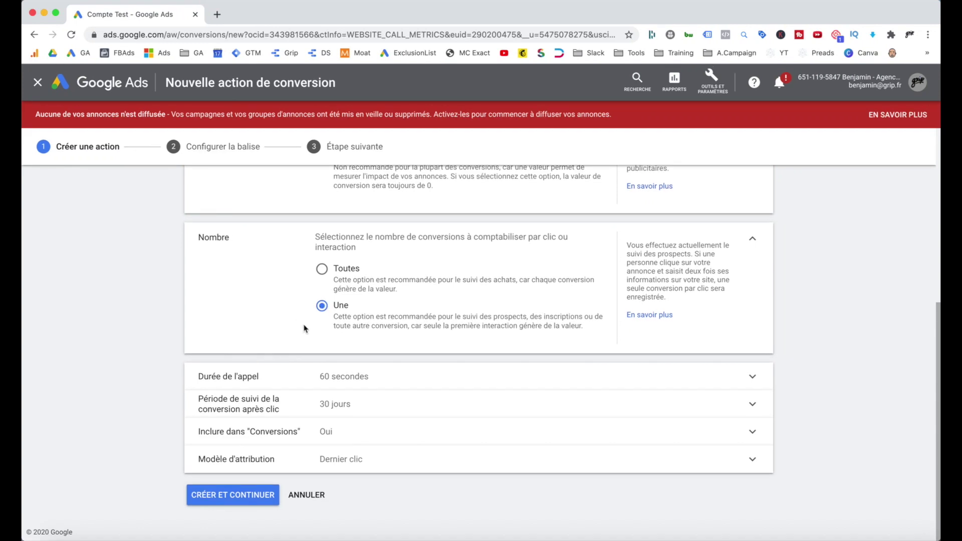
Change the minimum call duration from 60 to 120 seconds.
click(342, 379)
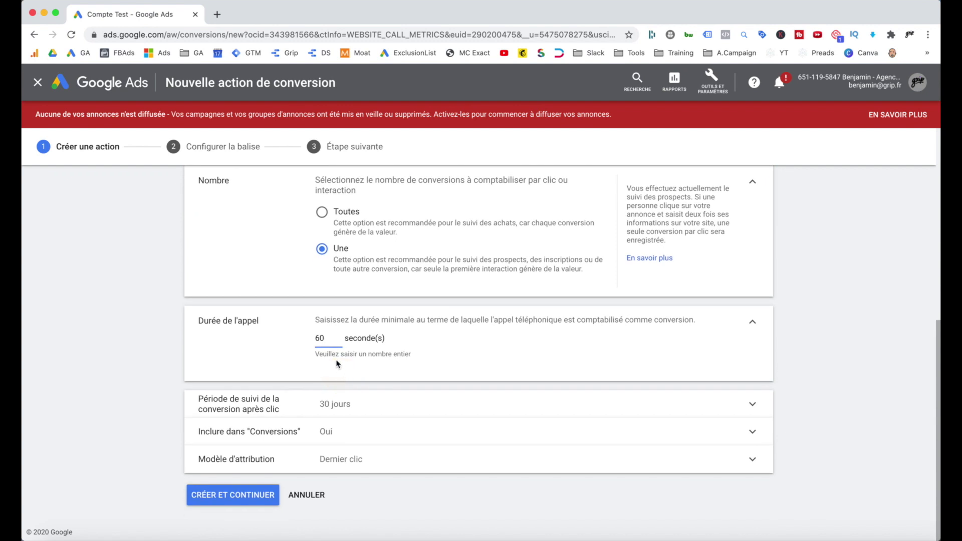
drag(331, 340, 306, 339)
click(332, 341)
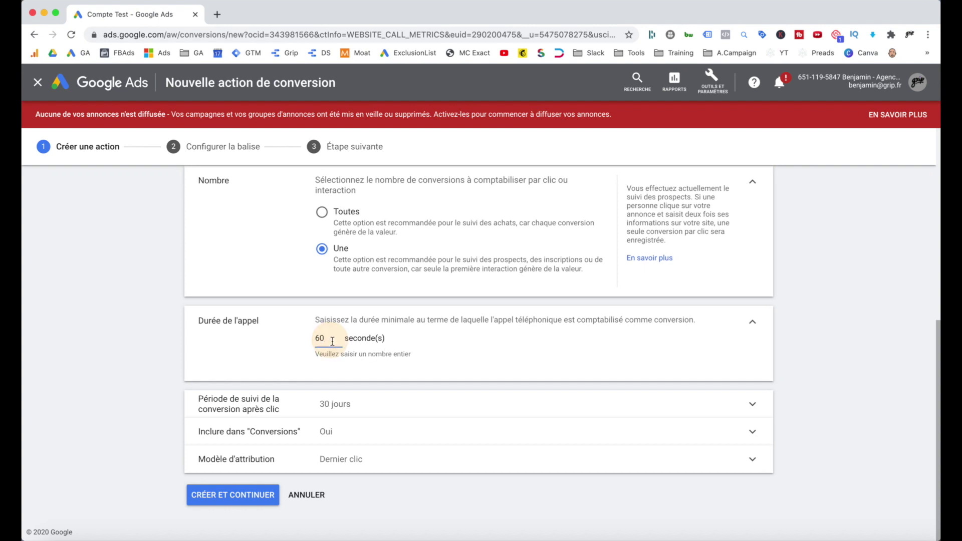
double_click(317, 340)
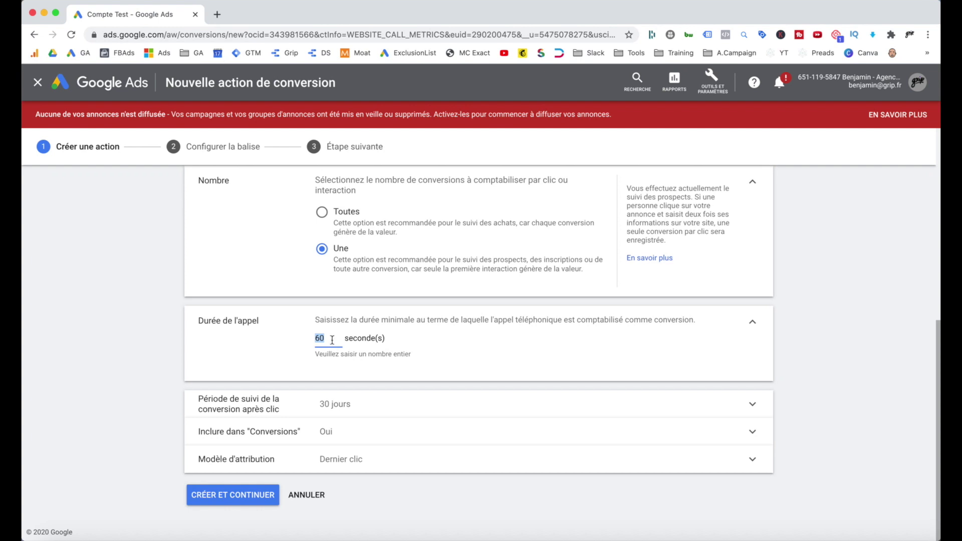
text(120)
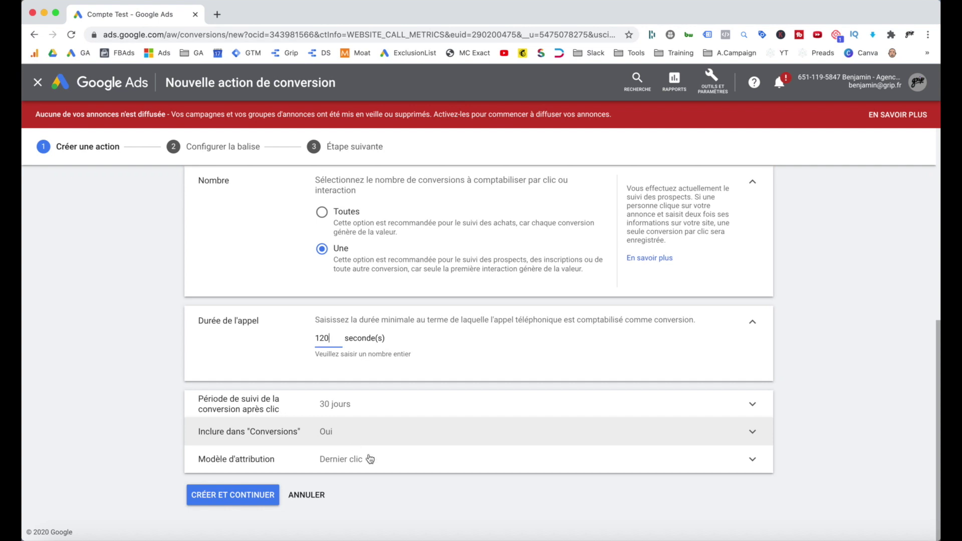
Switch the attribution model from Dernier clic to Premier clic and create the conversion.
click(391, 467)
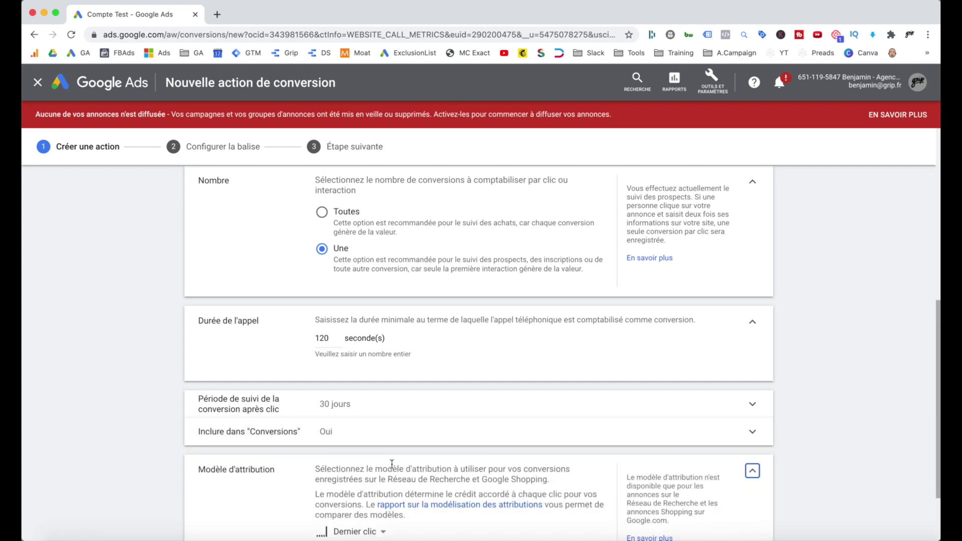
scroll(392, 464, down, 3)
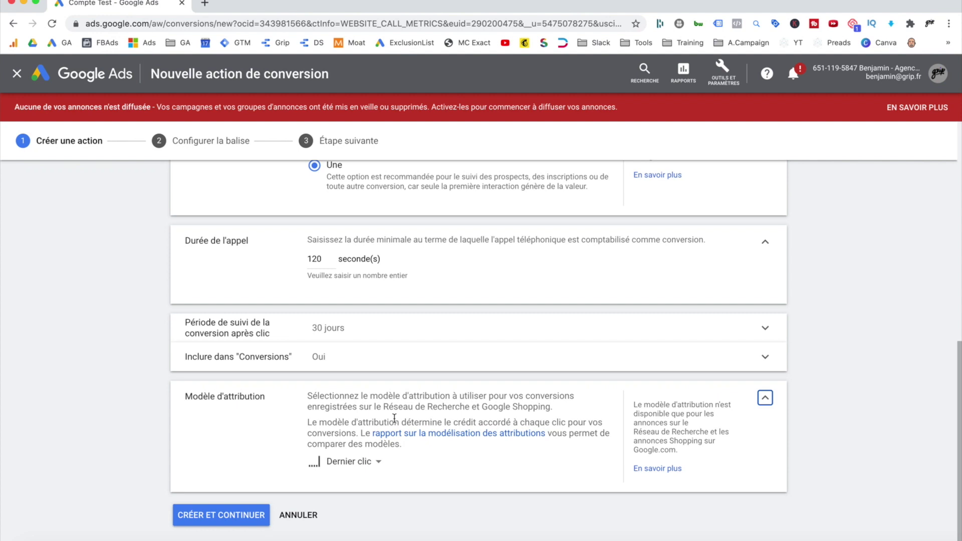
click(377, 465)
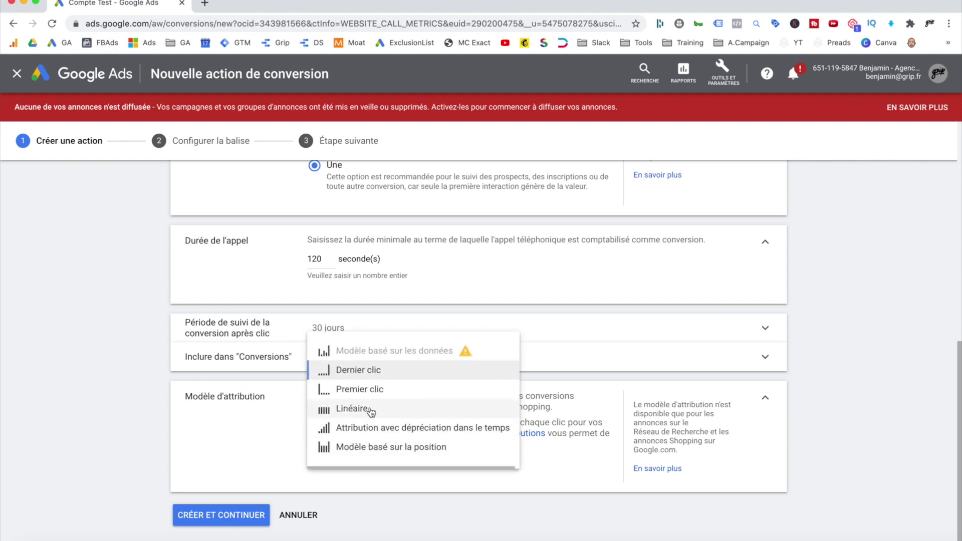
click(368, 394)
click(244, 519)
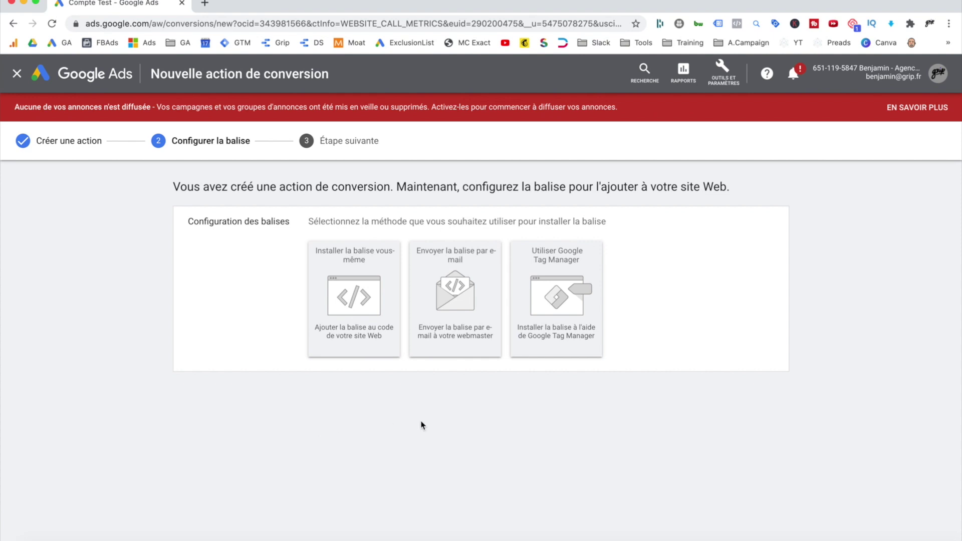
click(457, 340)
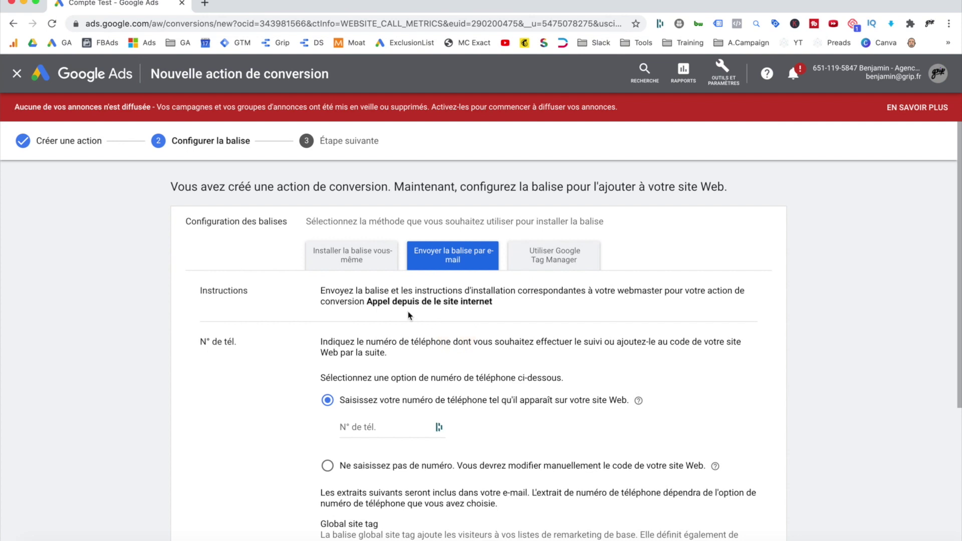
click(546, 269)
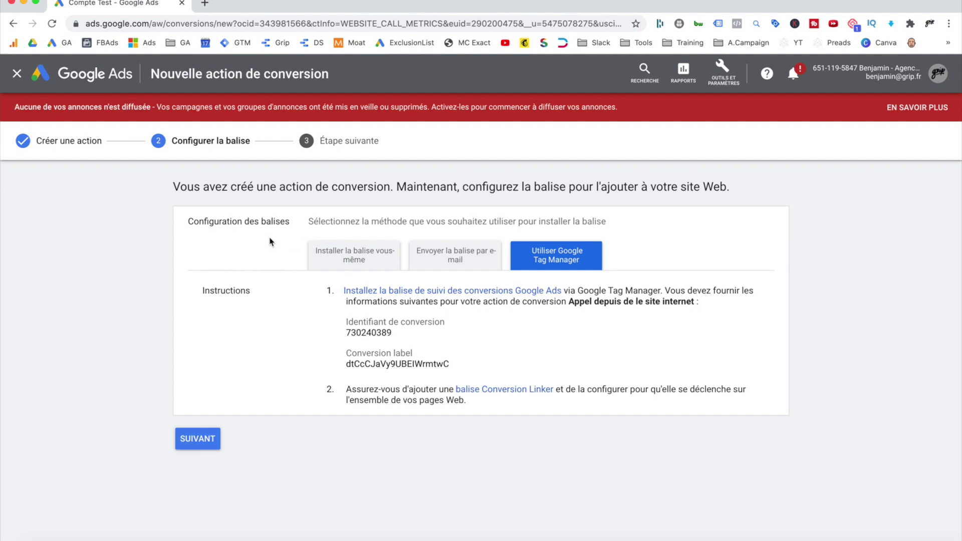
click(335, 259)
scroll(251, 284, down, 2)
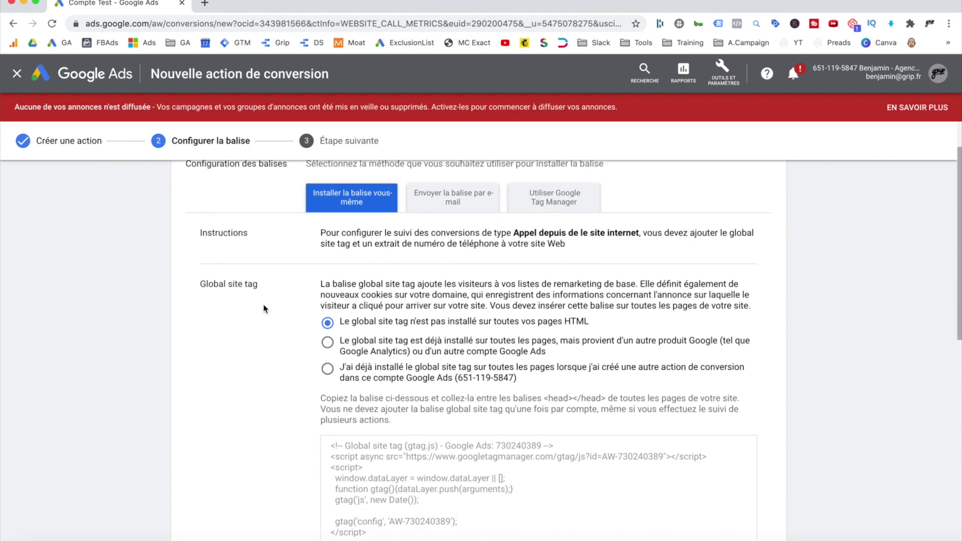
scroll(265, 308, down, 1)
scroll(318, 248, up, 2)
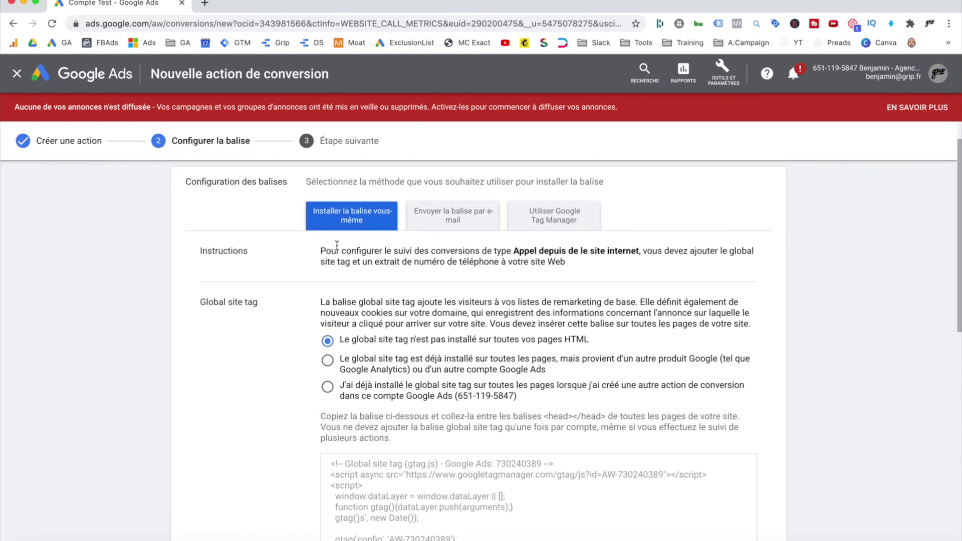
scroll(300, 303, down, 2)
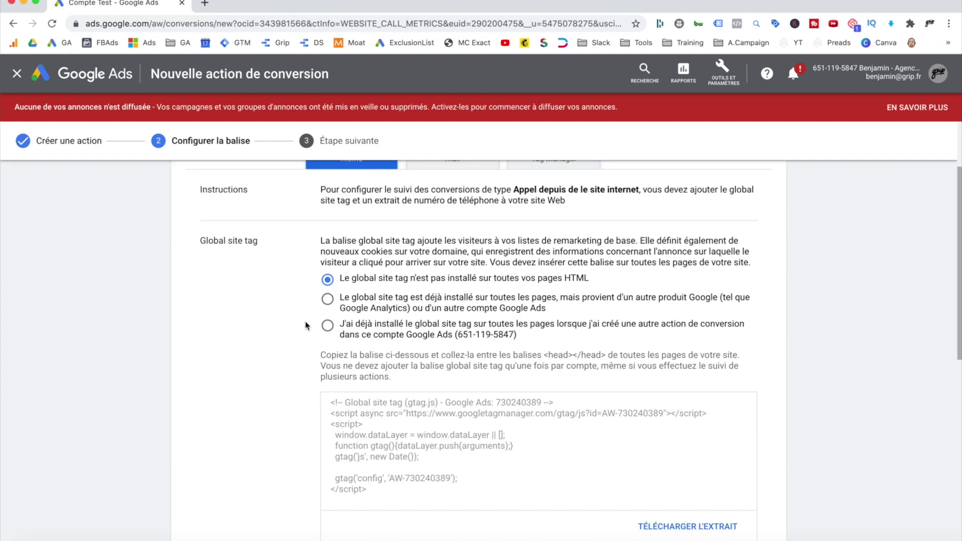
scroll(308, 326, down, 1)
scroll(305, 325, down, 1)
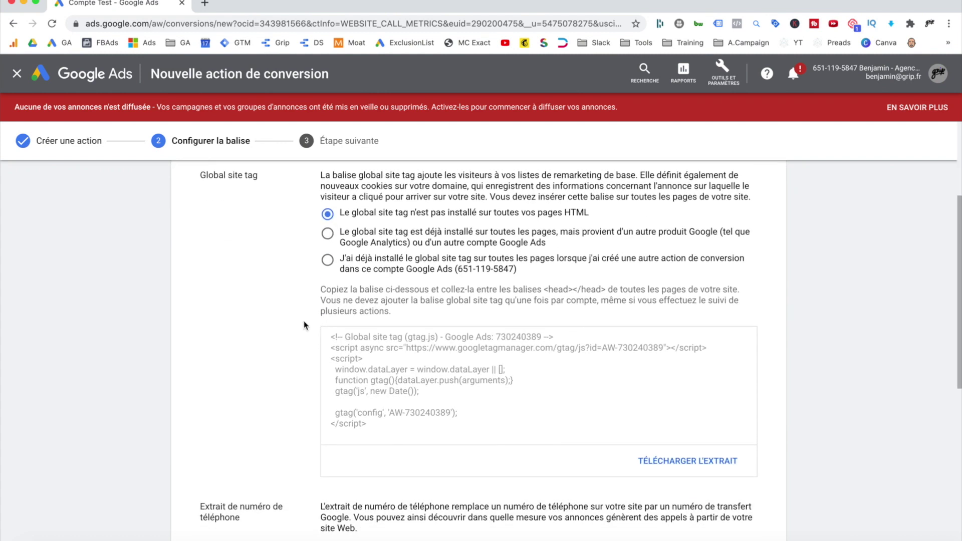
scroll(304, 326, up, 2)
scroll(303, 325, down, 2)
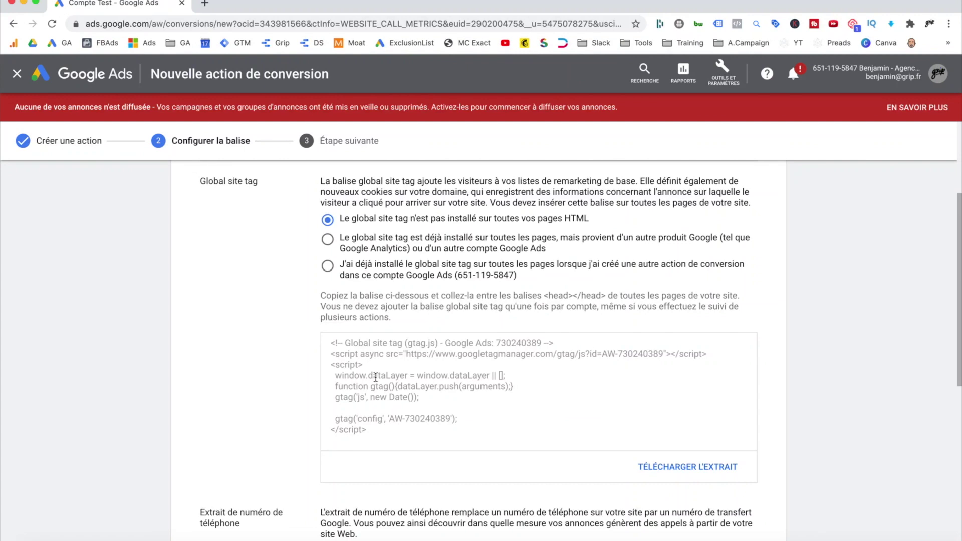
scroll(369, 374, up, 2)
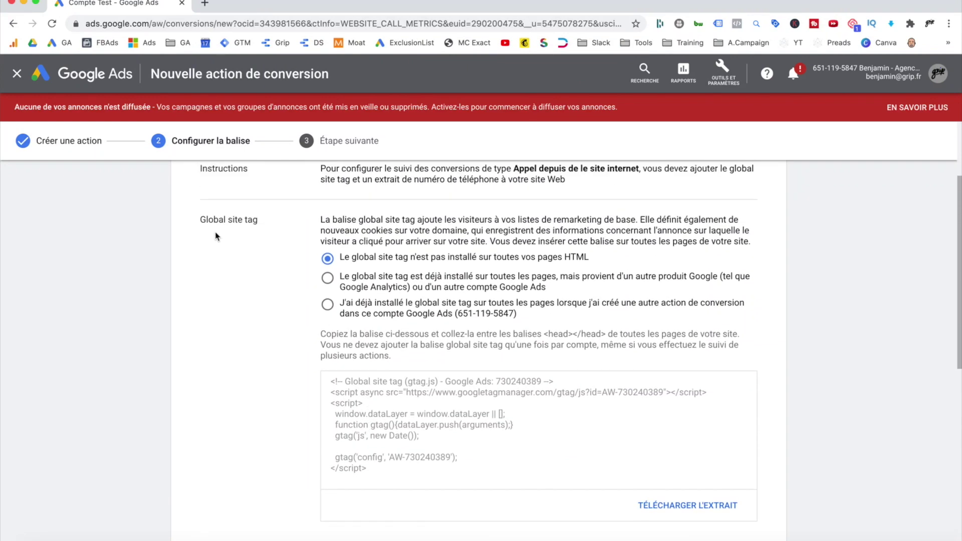
drag(261, 223, 200, 221)
click(200, 221)
scroll(270, 304, down, 1)
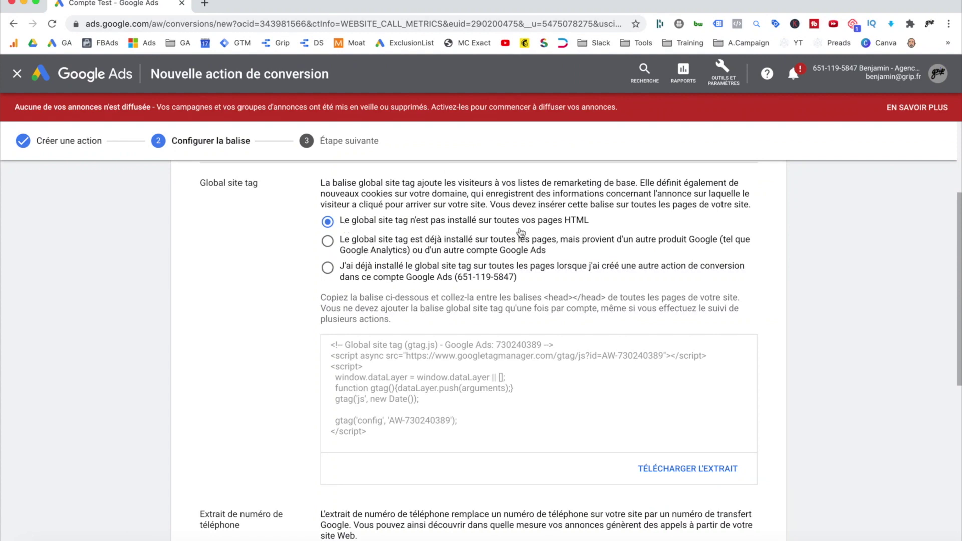
Review the global site tag code under the other-Google-product and not-installed options.
drag(374, 434, 333, 344)
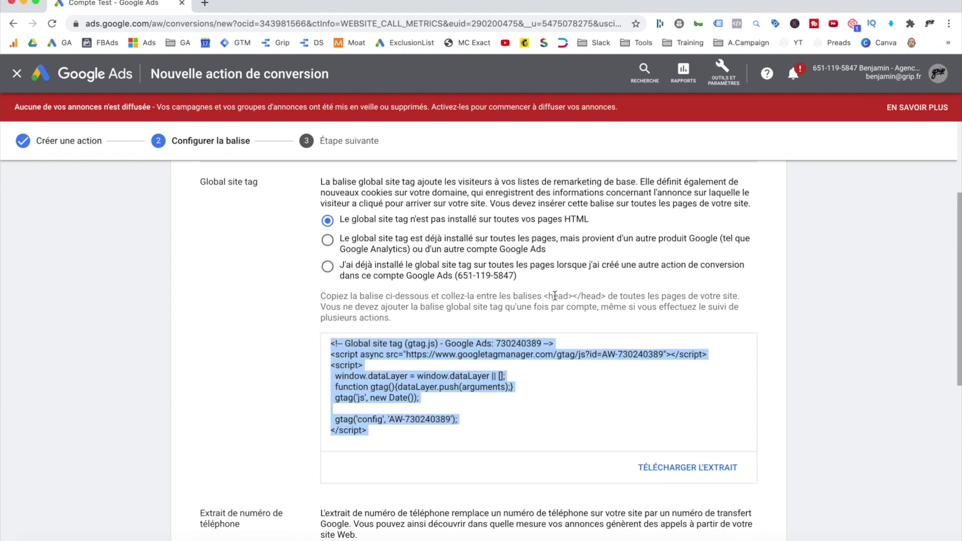
click(545, 296)
drag(545, 296, 607, 296)
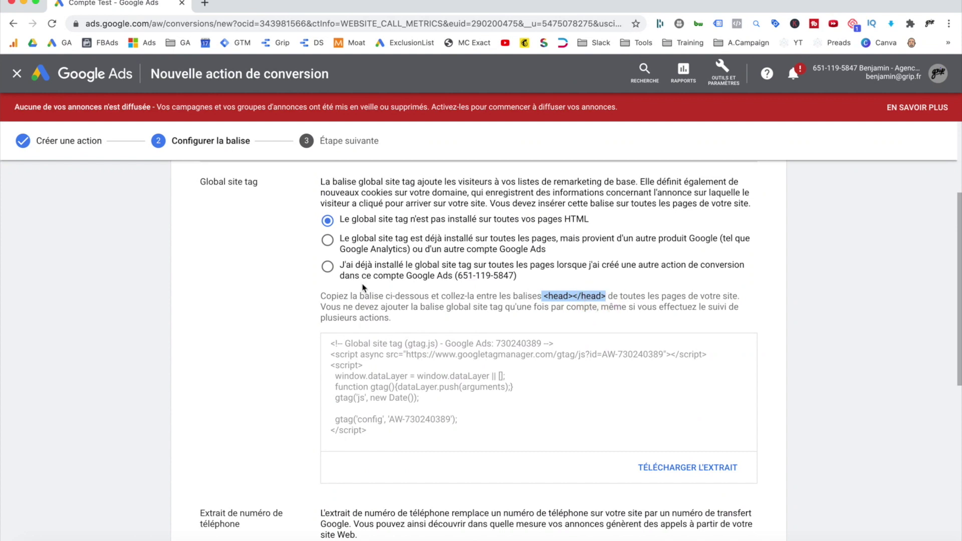
click(335, 244)
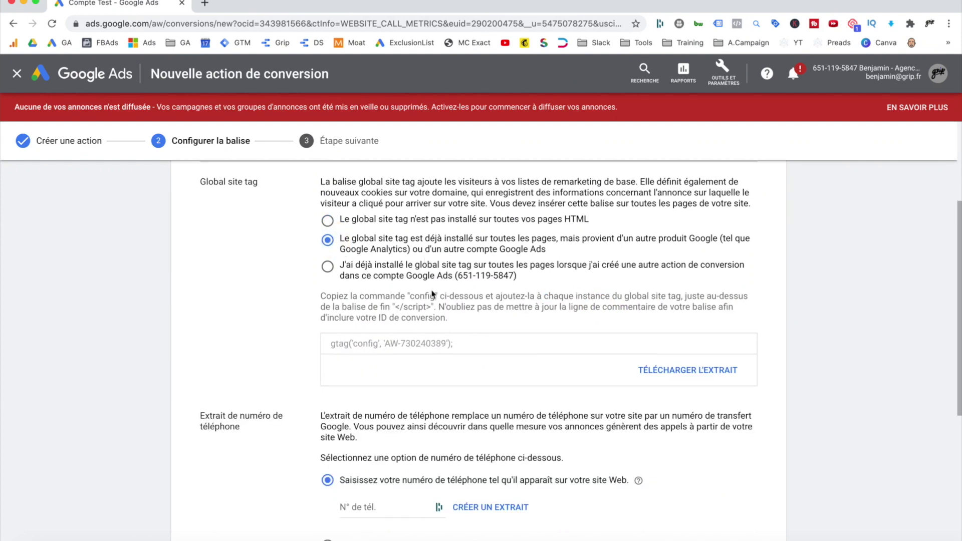
drag(456, 344, 324, 342)
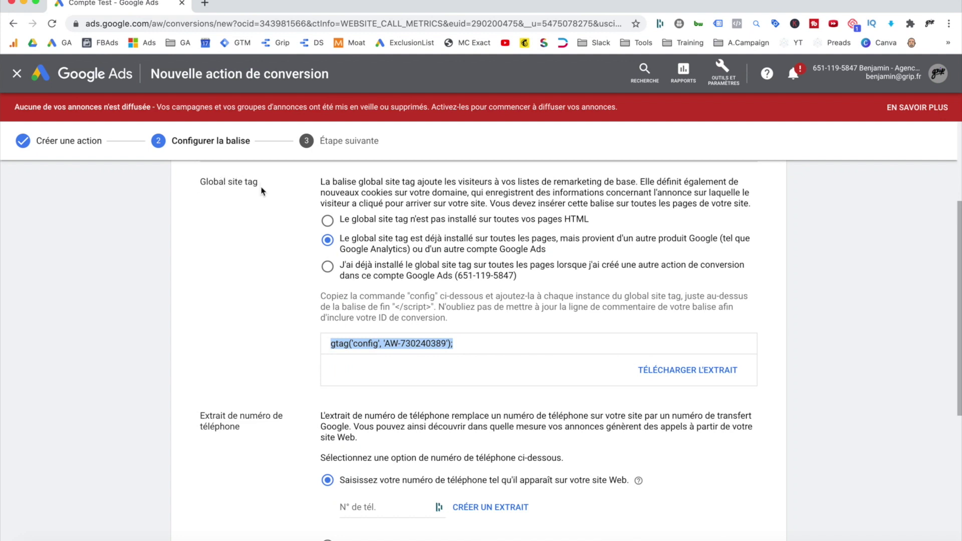
click(327, 221)
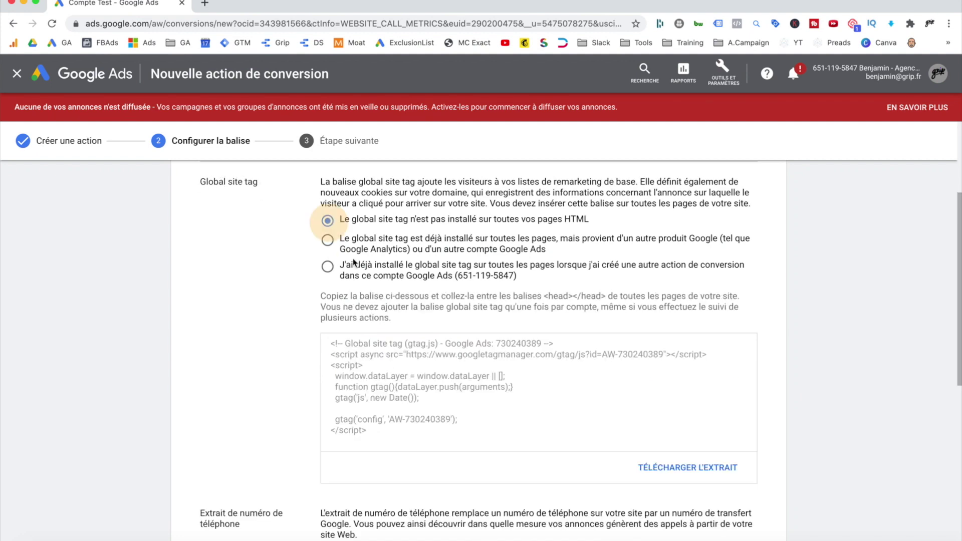
drag(398, 433, 328, 344)
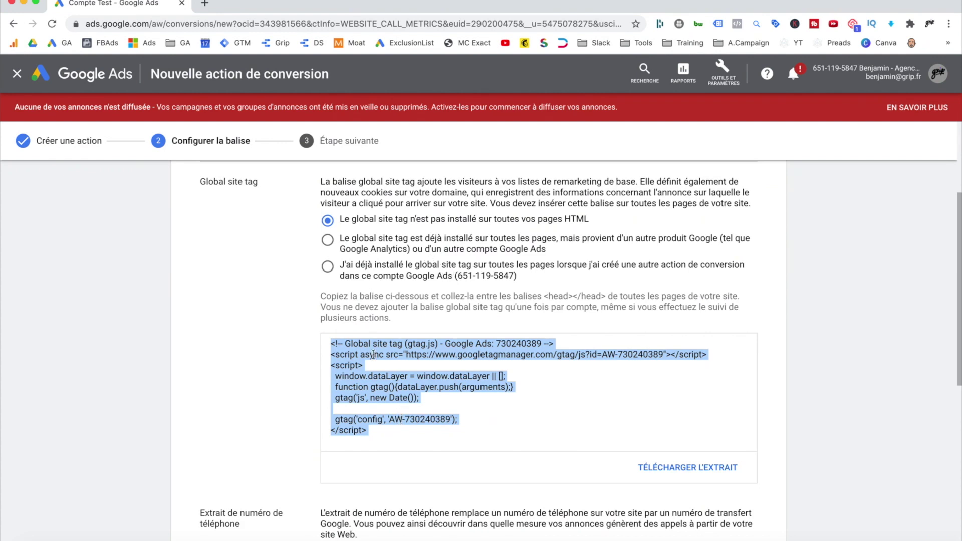
click(335, 349)
Choose 'already installed with another conversion action' for the global site tag.
click(329, 244)
drag(457, 344, 354, 333)
drag(321, 295, 450, 323)
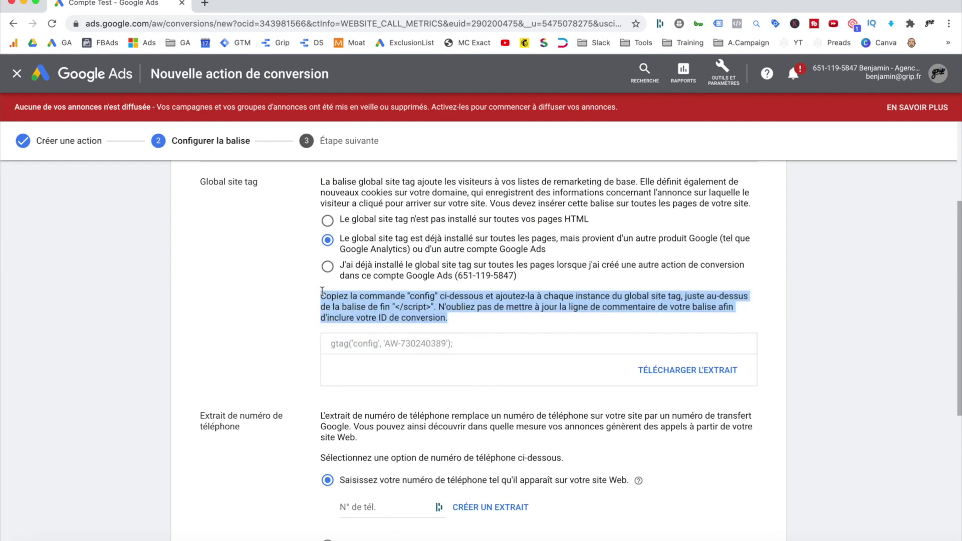
click(335, 273)
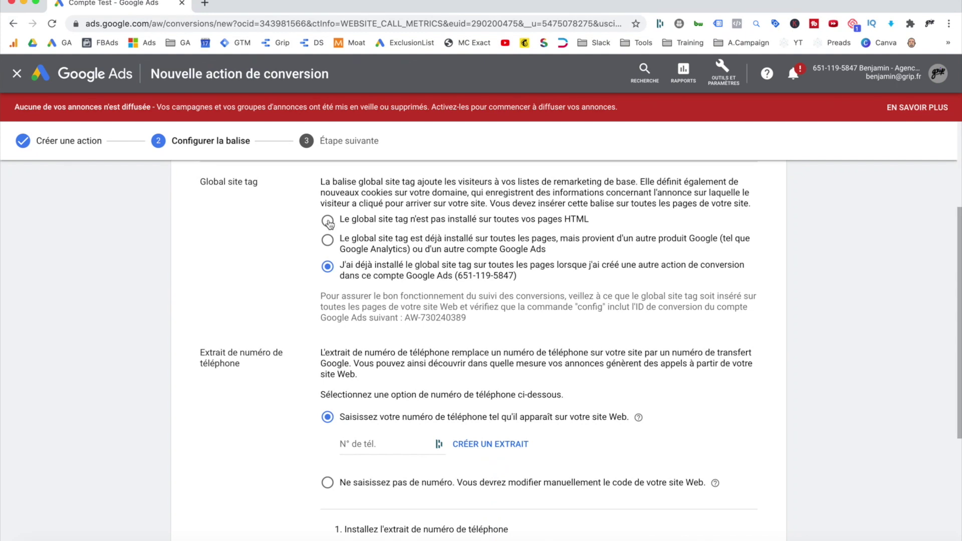
Mark the global site tag as not installed and create a snippet for the website's phone number.
click(328, 220)
scroll(328, 221, down, 3)
scroll(350, 300, down, 4)
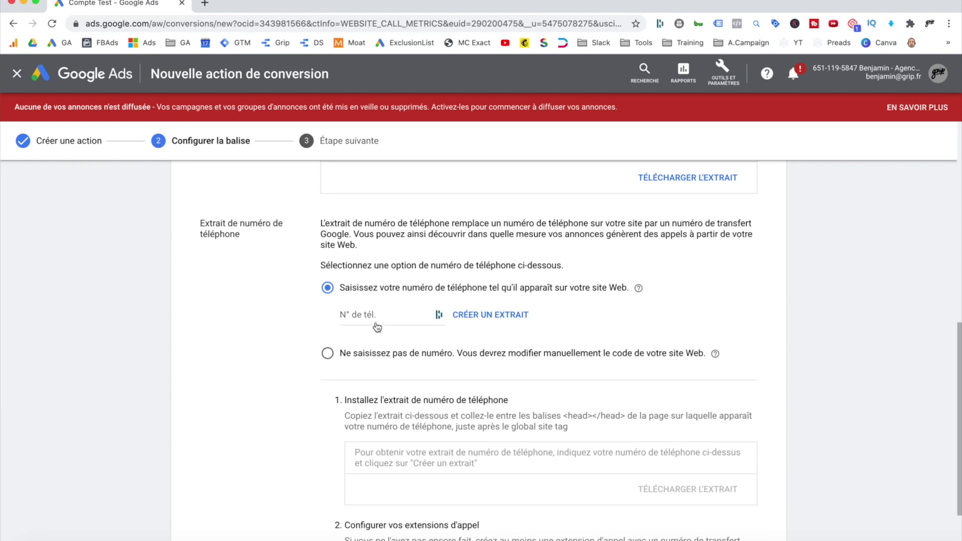
scroll(377, 327, down, 1)
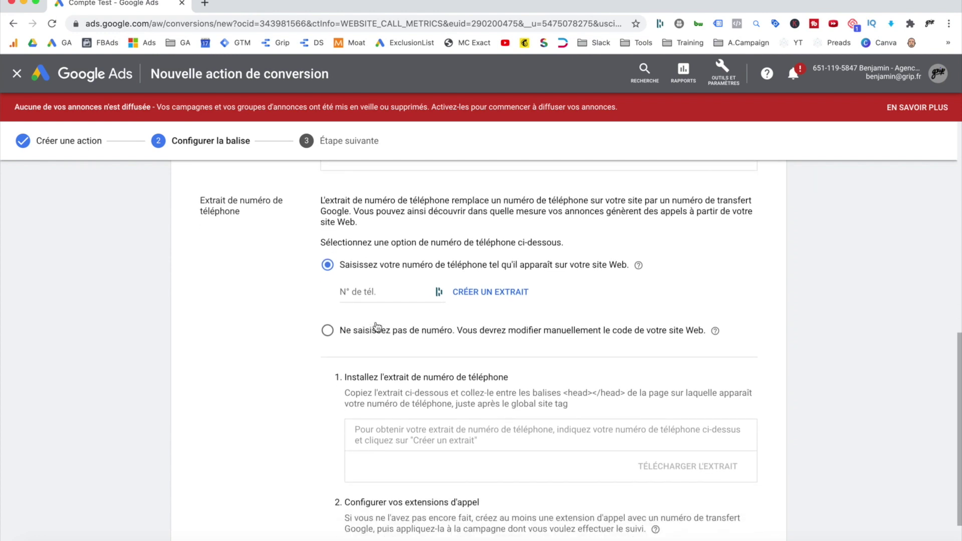
click(366, 295)
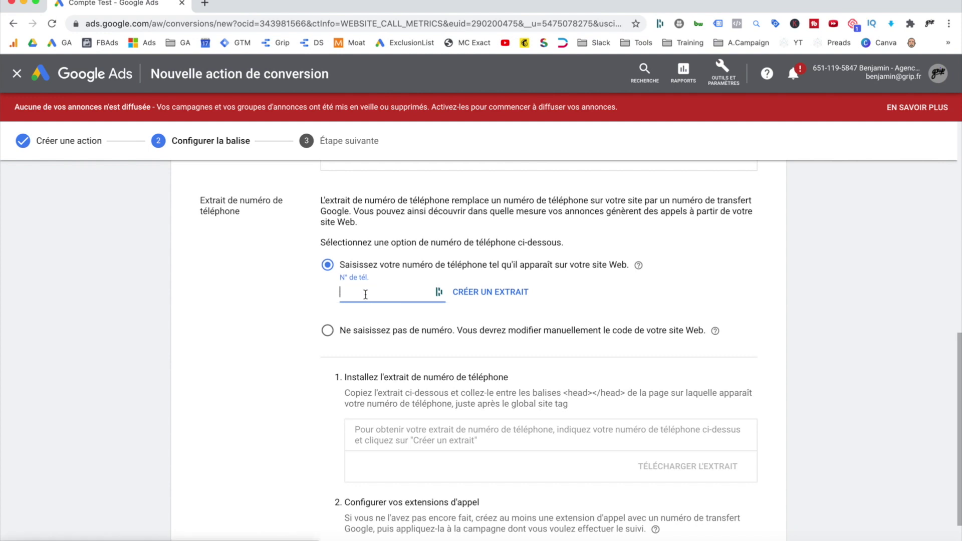
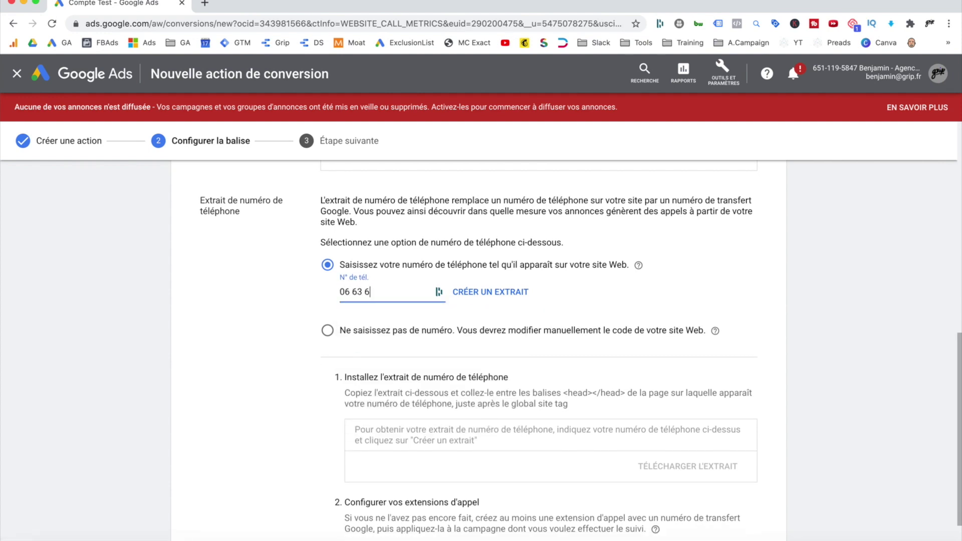
click(457, 290)
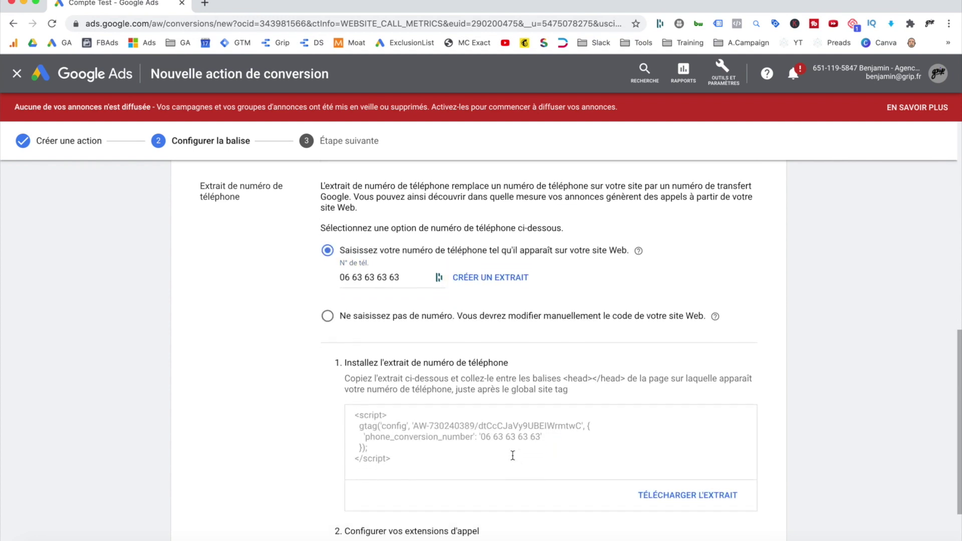
Select the generated phone snippet code and its placement instructions.
drag(407, 457, 353, 409)
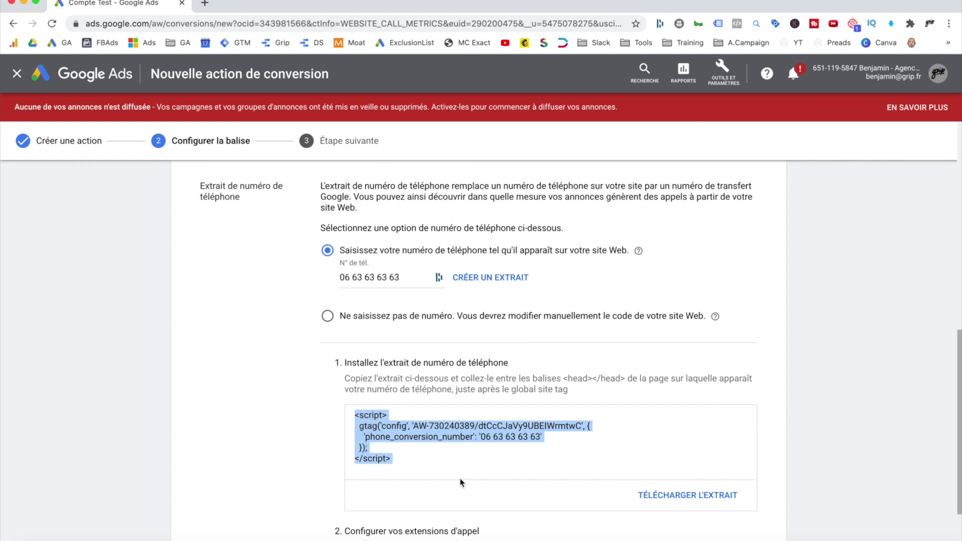
scroll(450, 467, down, 1)
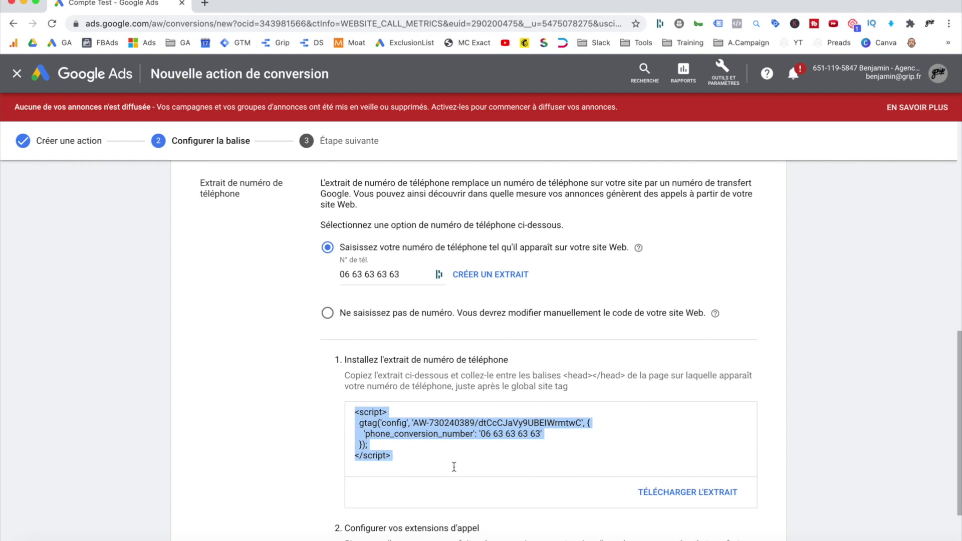
scroll(588, 432, up, 1)
drag(562, 378, 628, 380)
scroll(565, 445, down, 3)
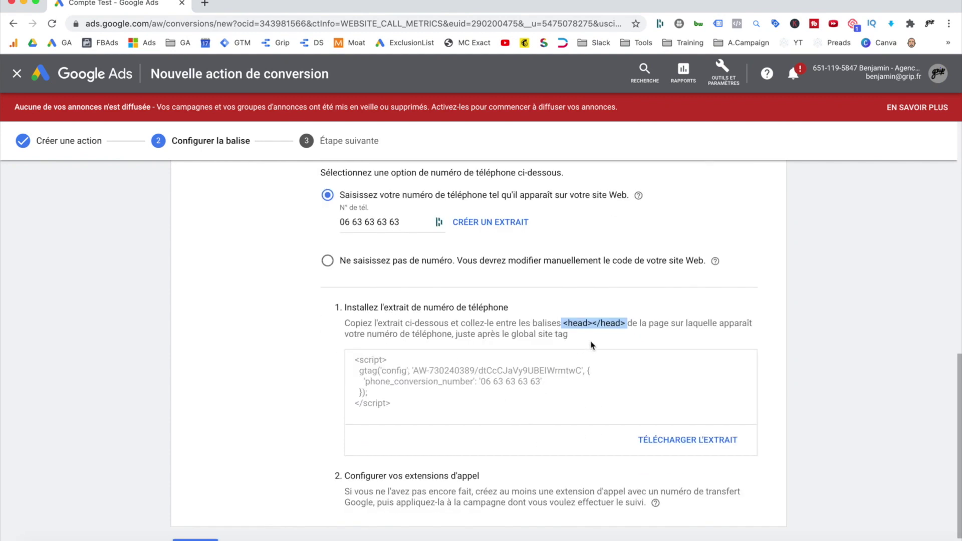
scroll(558, 346, up, 10)
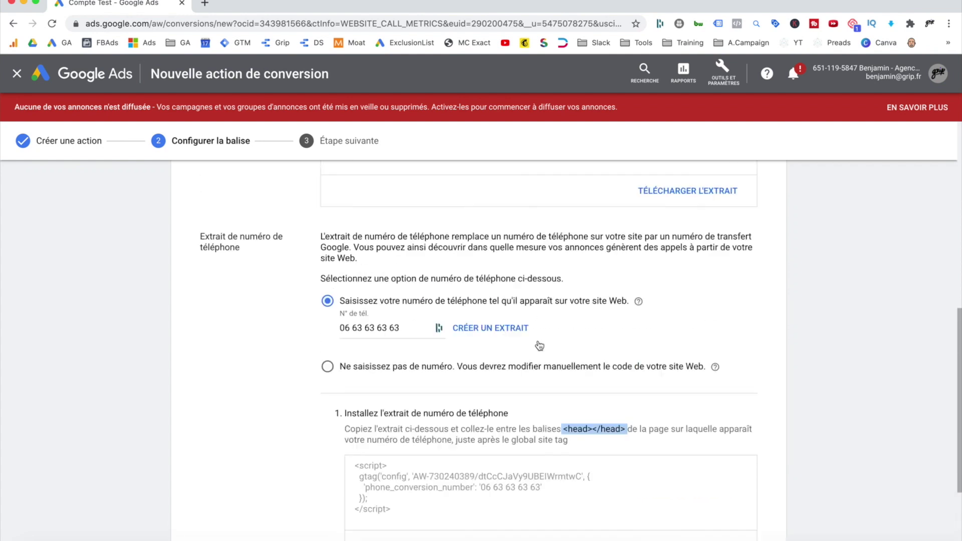
scroll(539, 344, up, 6)
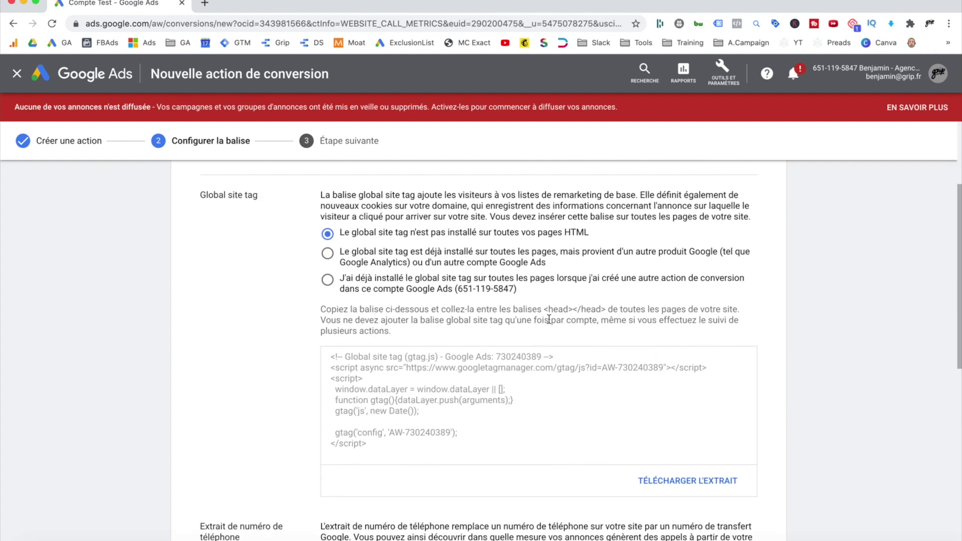
drag(545, 311, 602, 311)
Finish the setup and confirm to return to the Conversions table.
scroll(528, 396, down, 17)
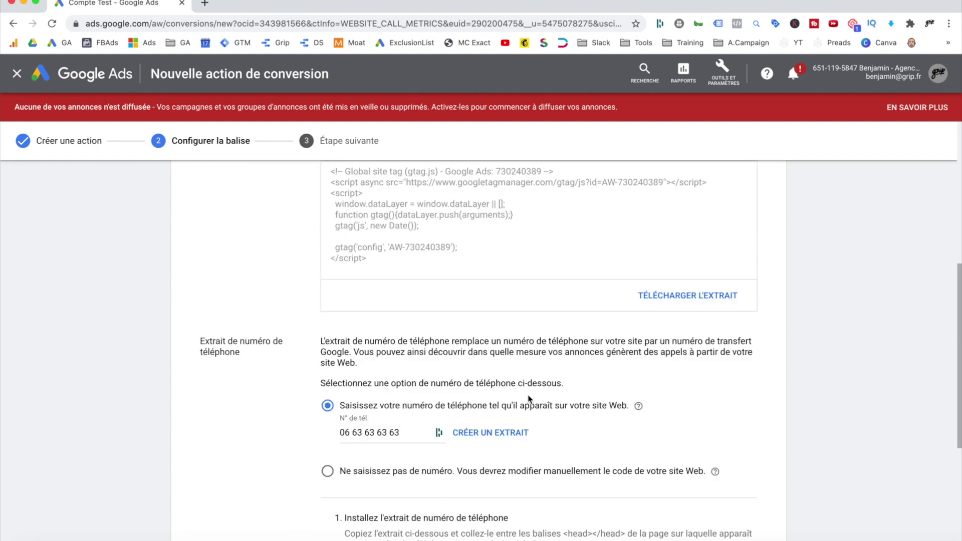
scroll(528, 396, down, 1)
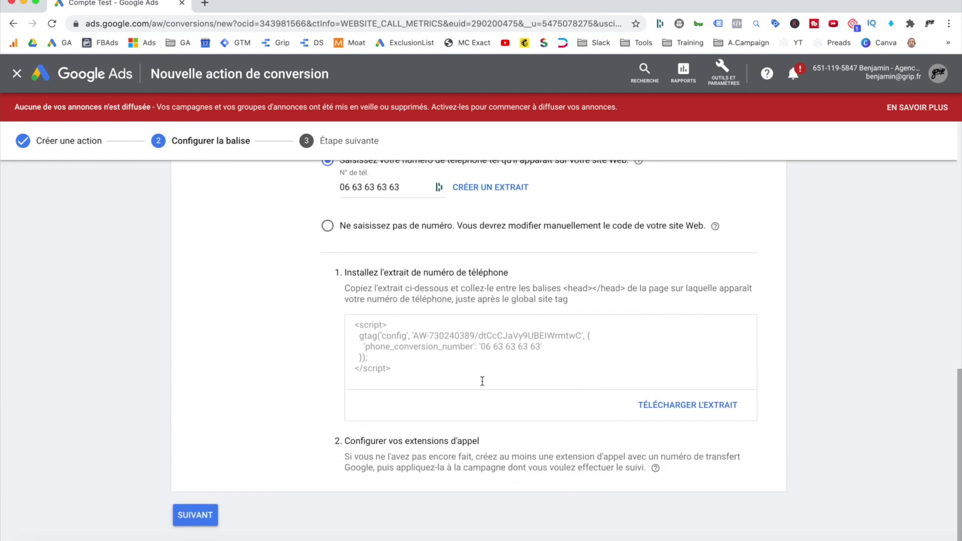
click(194, 518)
click(209, 377)
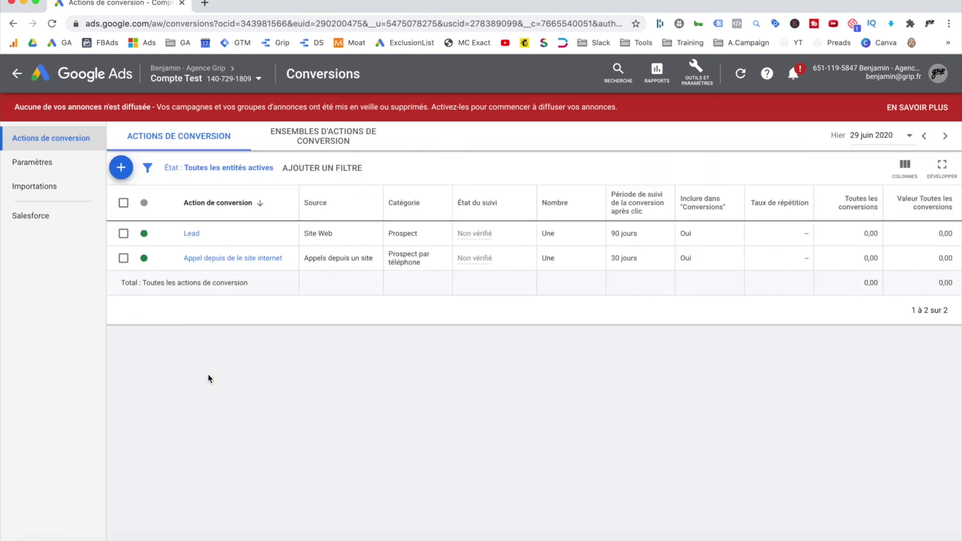